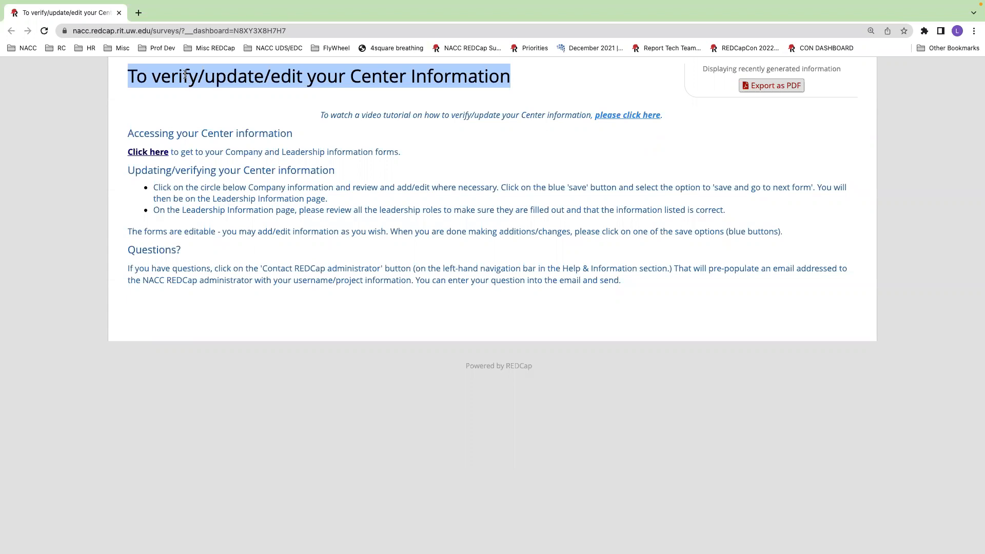
- Follow the link to the Company and Leadership information forms and open the Company Information form for record 41, 1Florida ADRC
click(185, 75)
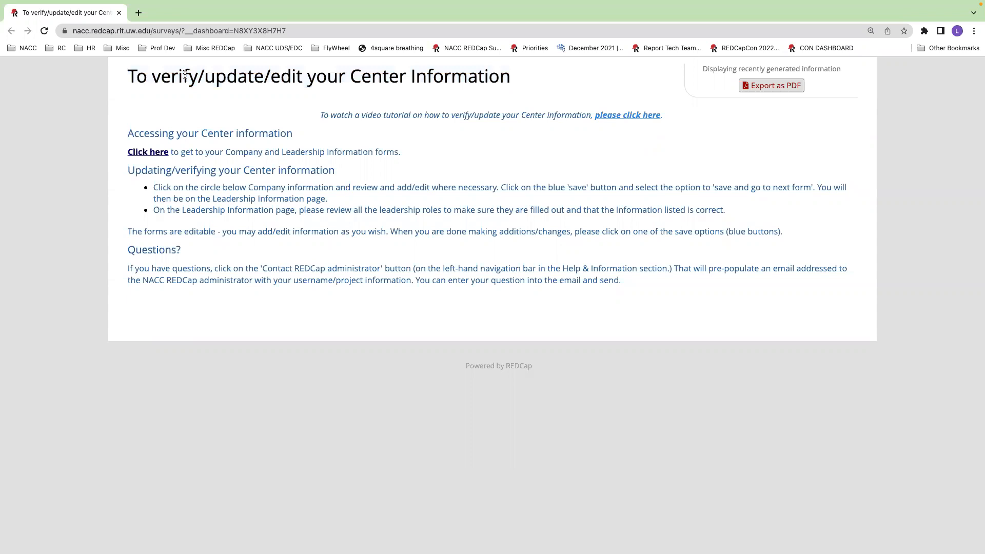
drag(128, 133, 291, 134)
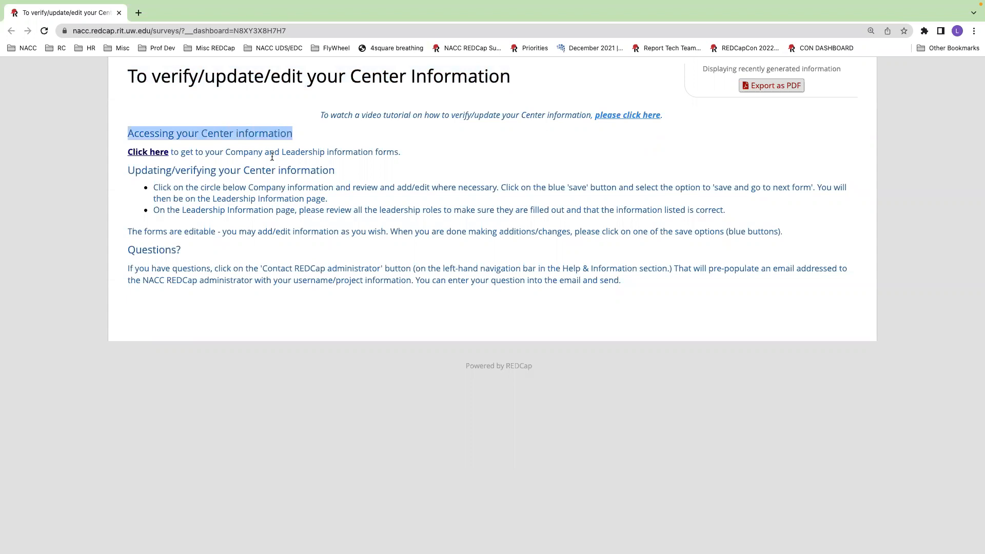
click(147, 152)
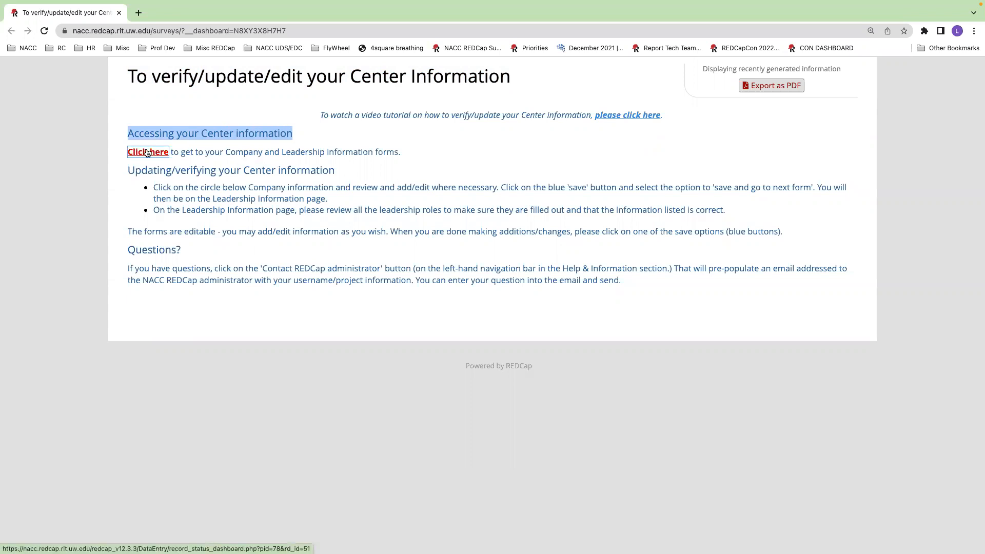
click(147, 152)
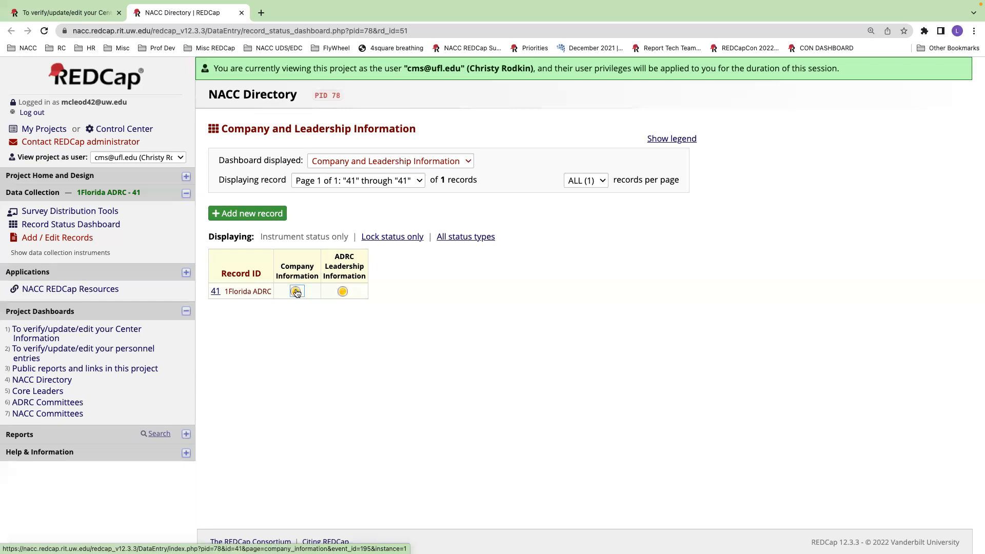
click(296, 293)
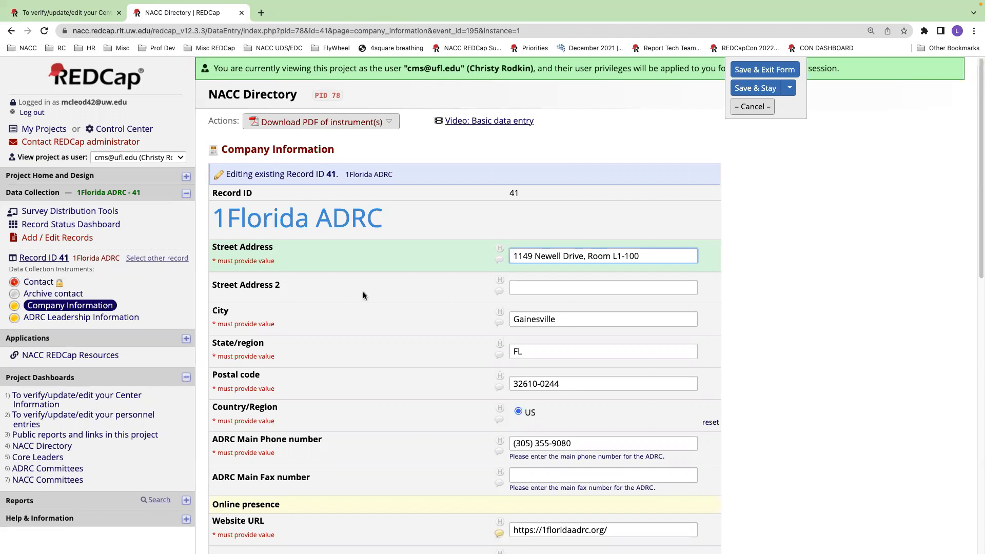
- Review the Company Information form's address, online presence, funding and grant, and institutions fields down to the form status
click(316, 297)
drag(211, 258, 233, 263)
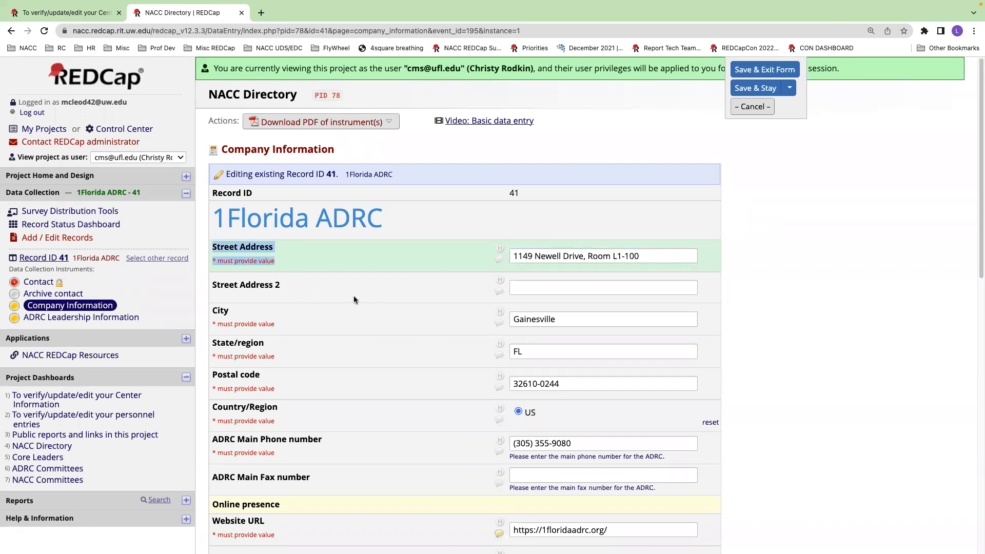
scroll(353, 296, down, 5)
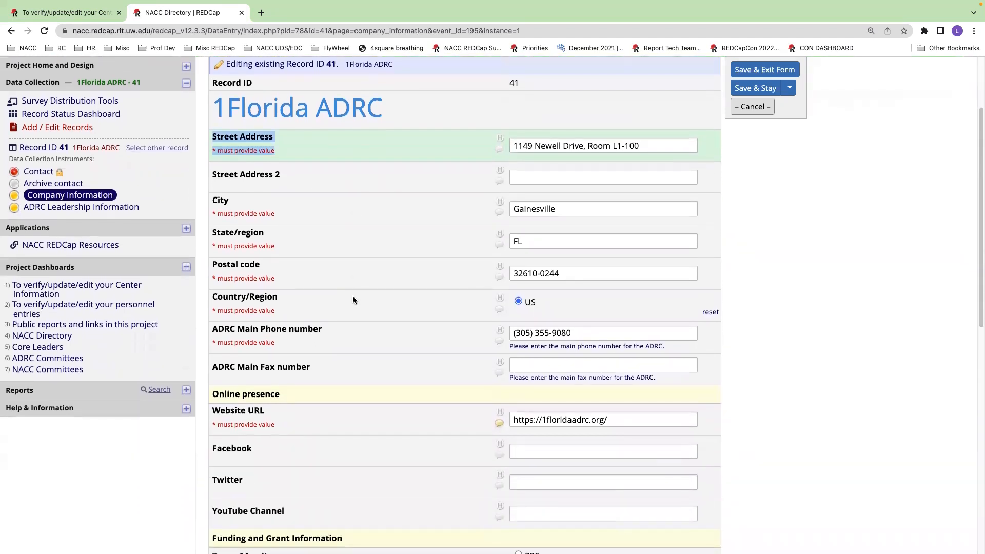
scroll(353, 300, down, 6)
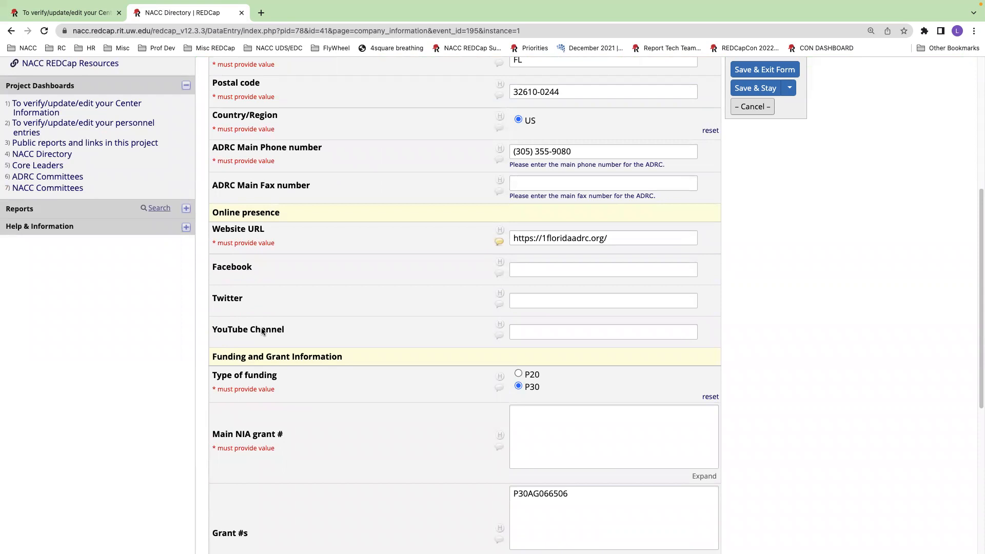
scroll(289, 319, down, 5)
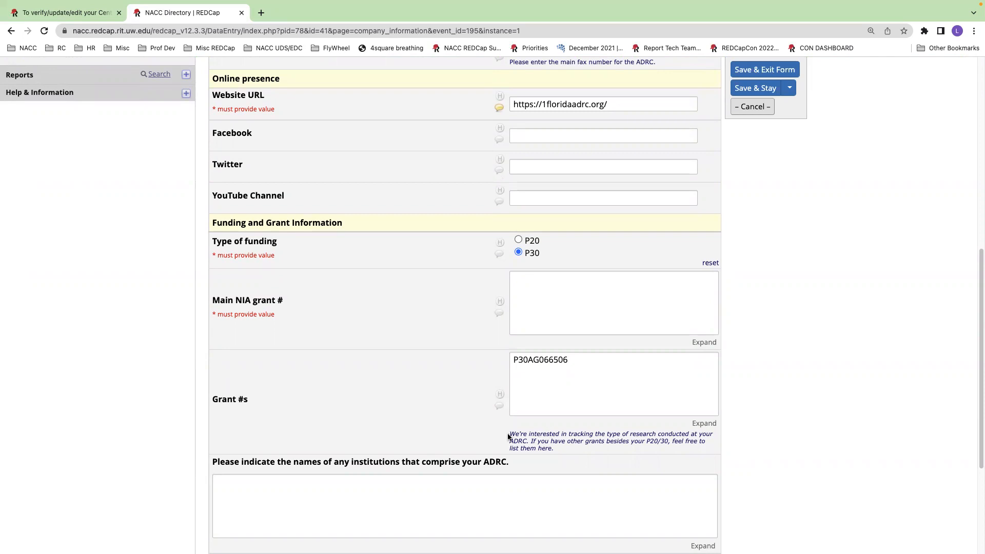
drag(510, 435, 554, 449)
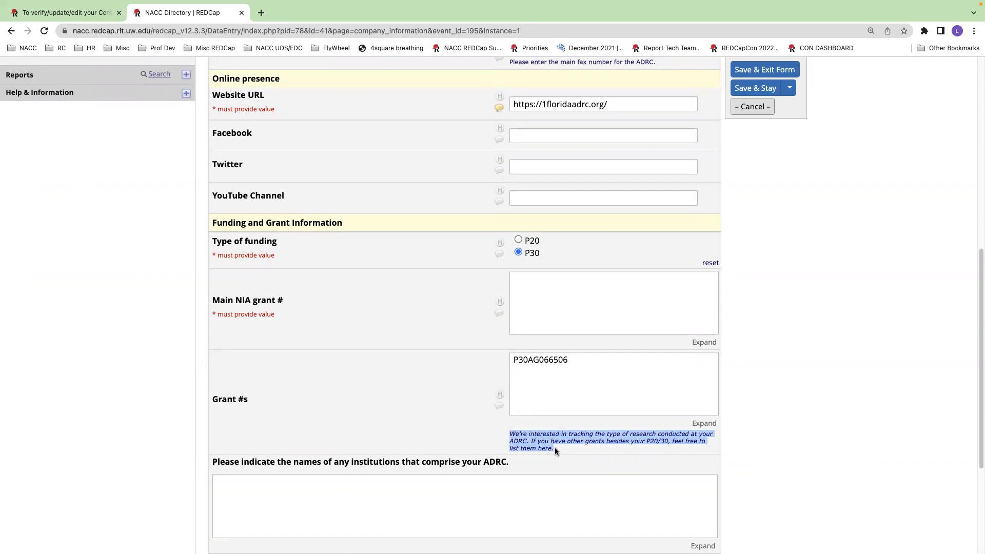
scroll(414, 406, down, 1)
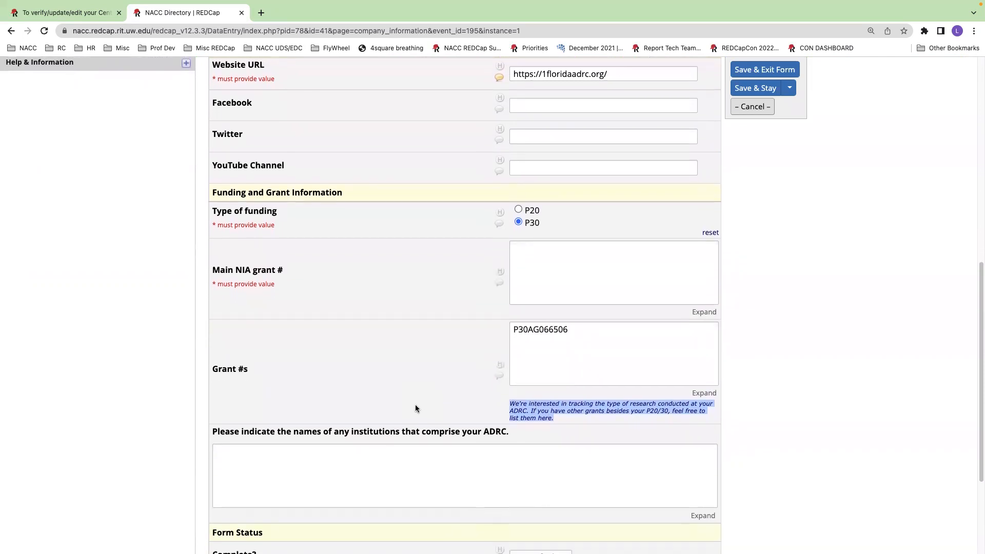
click(428, 432)
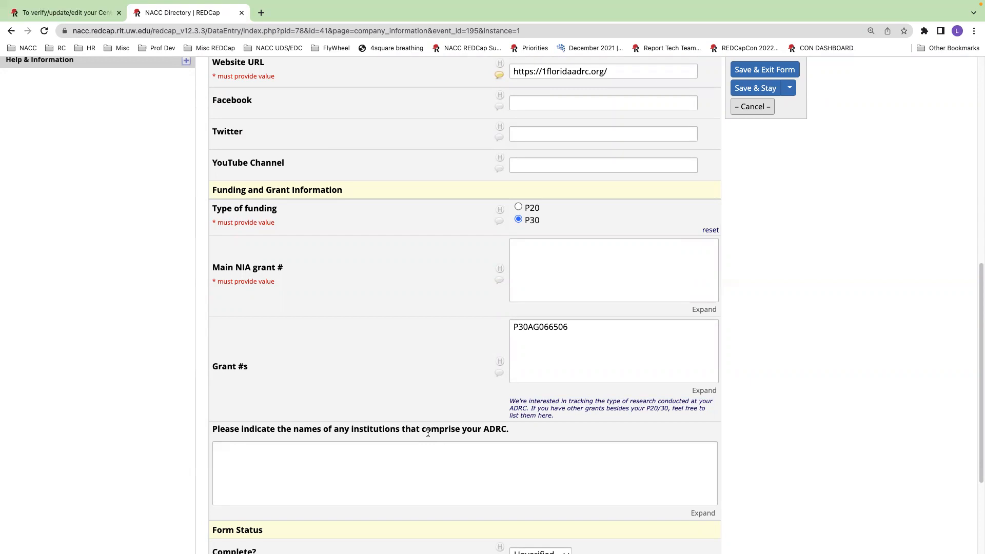
scroll(365, 478, down, 3)
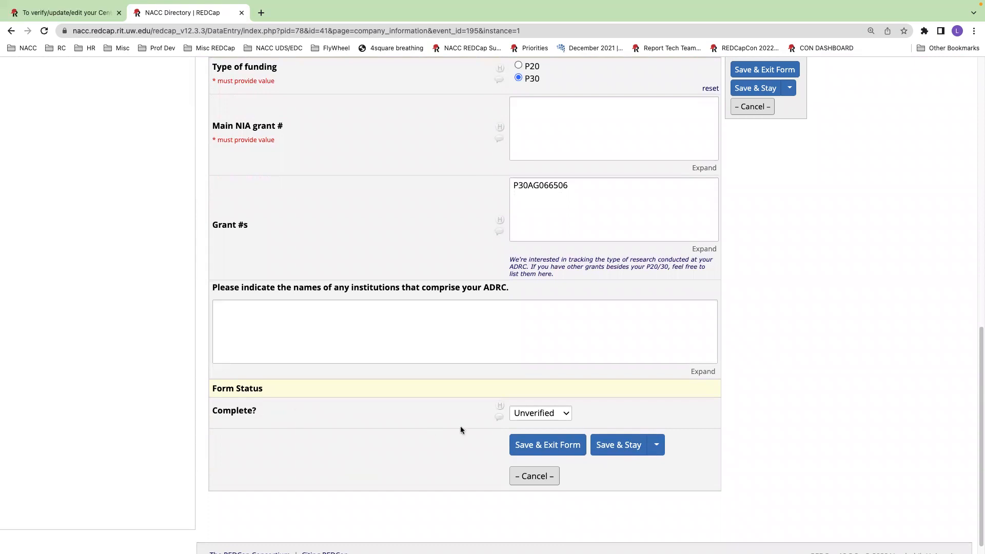
- Set the Company Information form status to Complete, and save it with the option to go to the next form
click(563, 414)
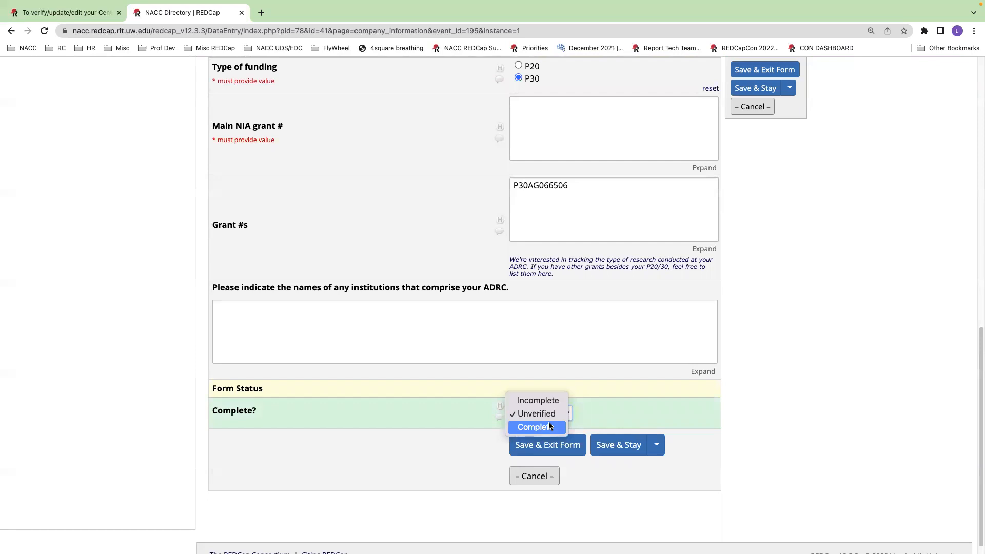
click(549, 426)
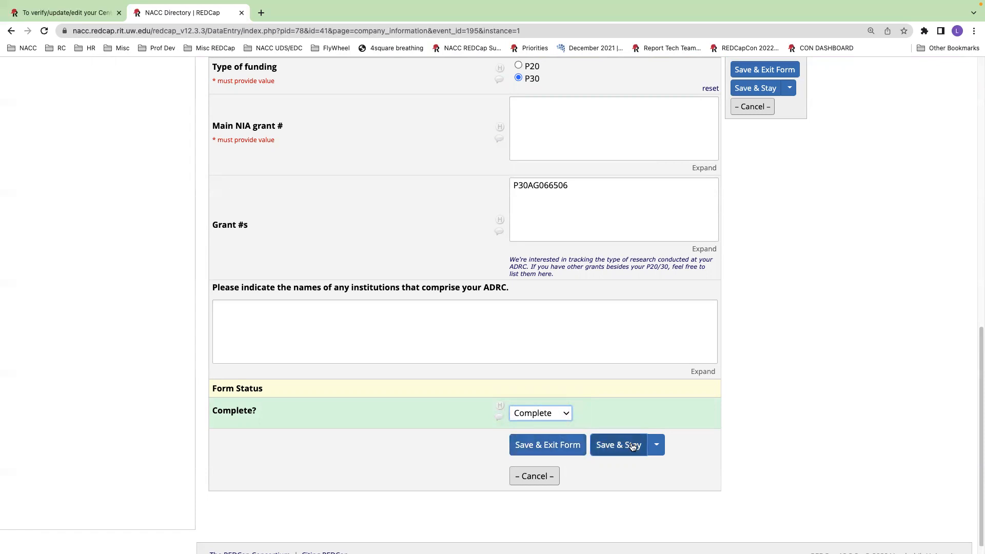
click(659, 445)
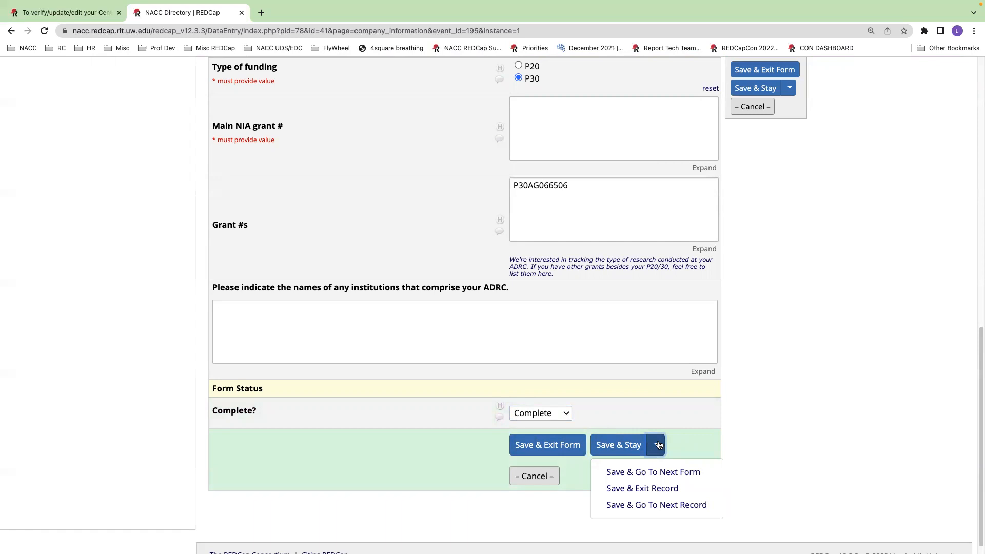
click(663, 473)
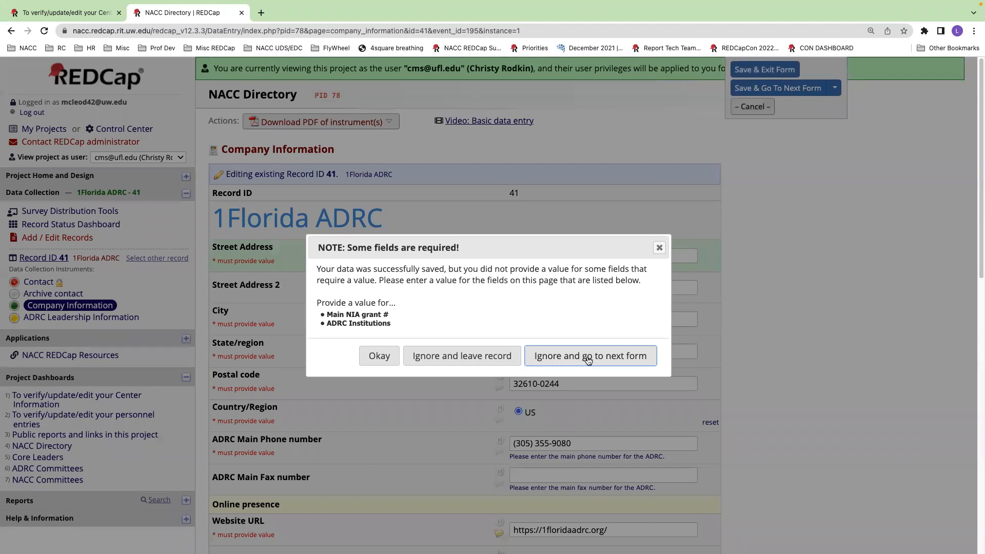
click(380, 356)
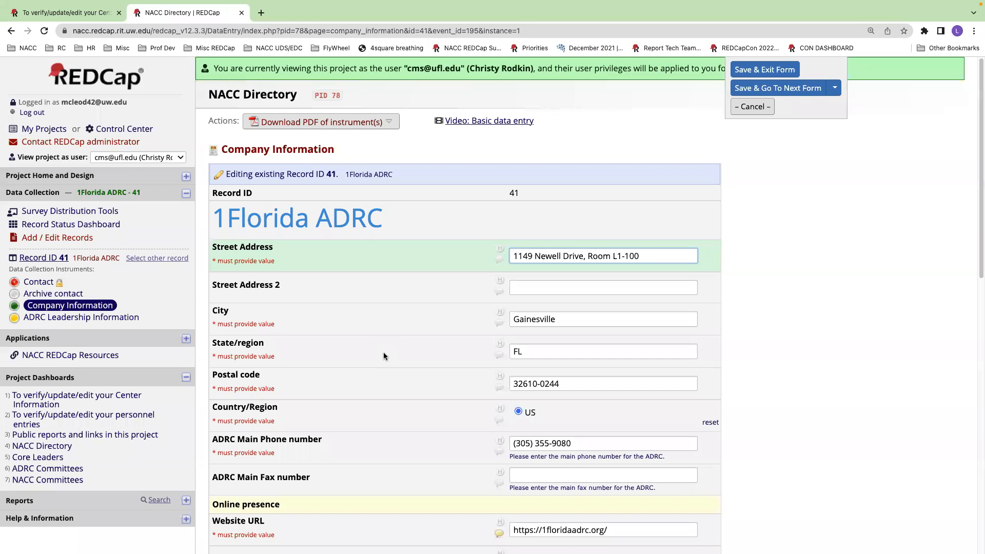
mouse_move(714, 3)
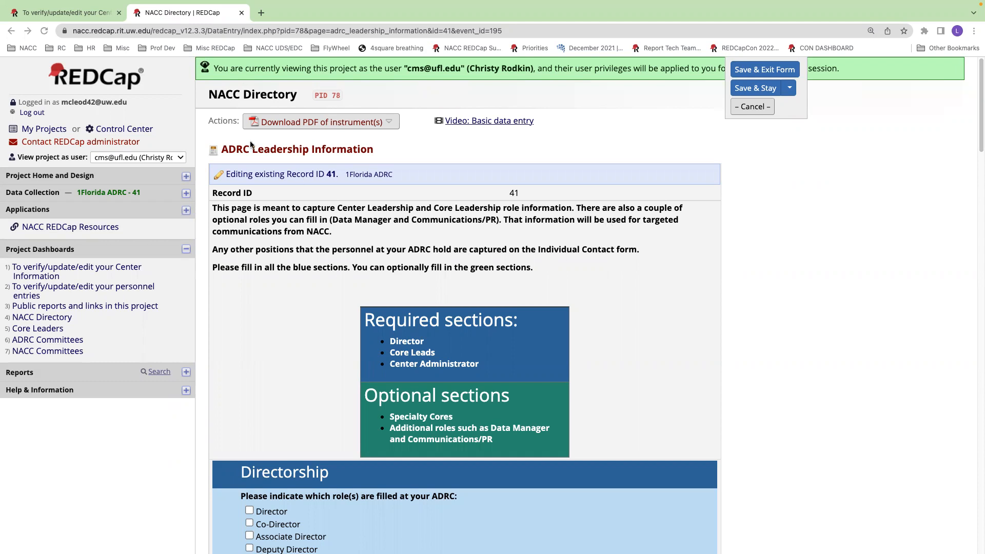
- Read the ADRC Leadership Information page's introductory instructions and its list of required and optional sections
drag(219, 149, 382, 151)
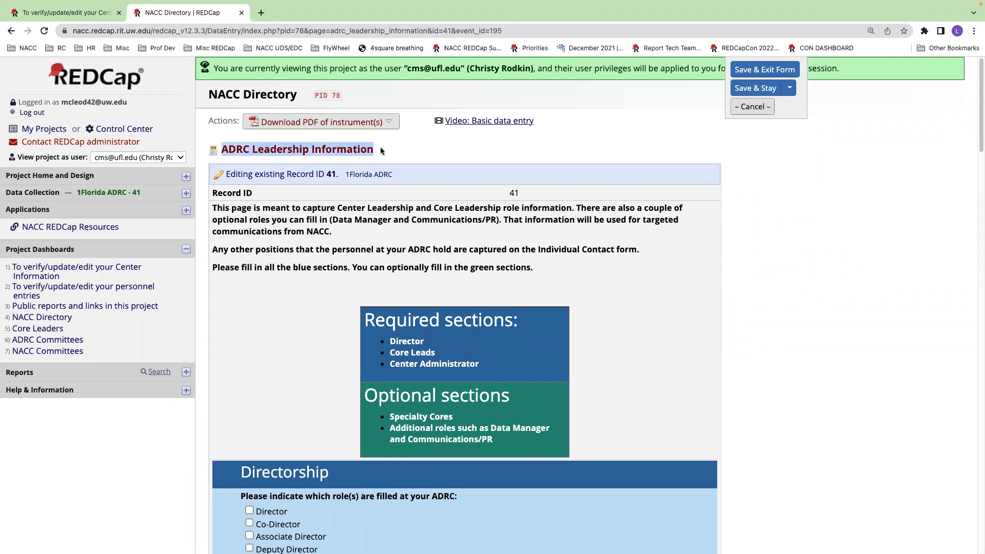
click(270, 215)
drag(213, 204, 535, 266)
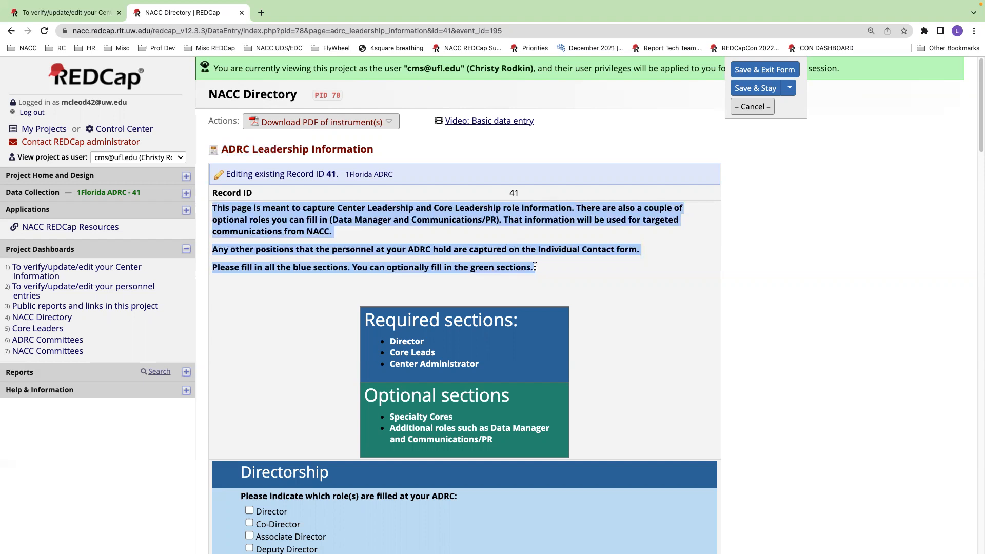
click(460, 343)
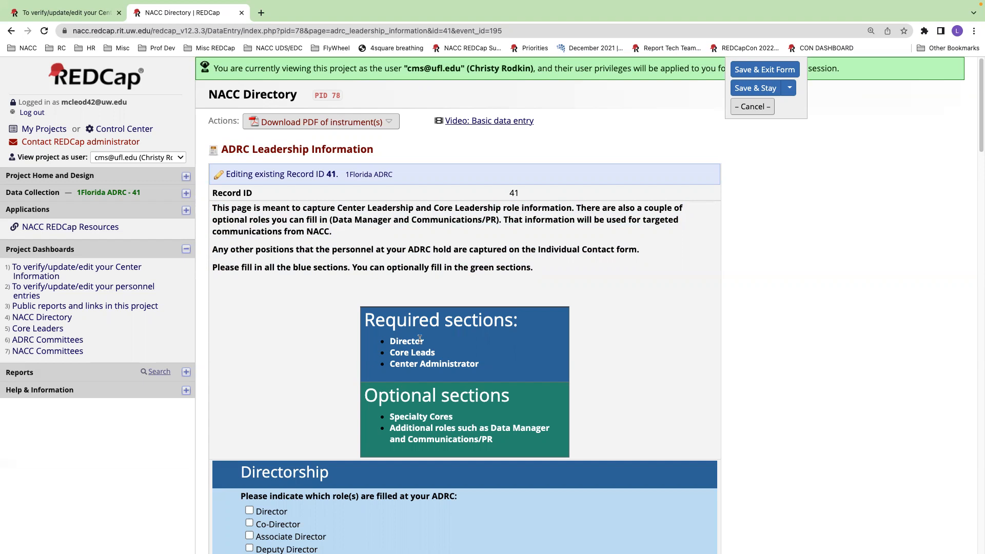
- Examine the leadership entries from Directorship through the core sections to the optional Specialty Core, Data Manager and Communications/PR roles
scroll(420, 339, down, 5)
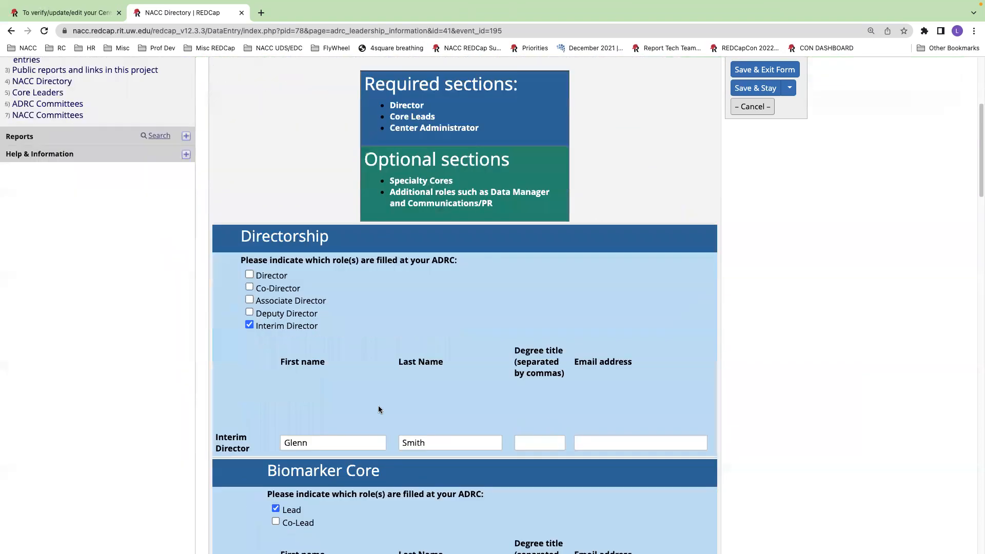
click(526, 445)
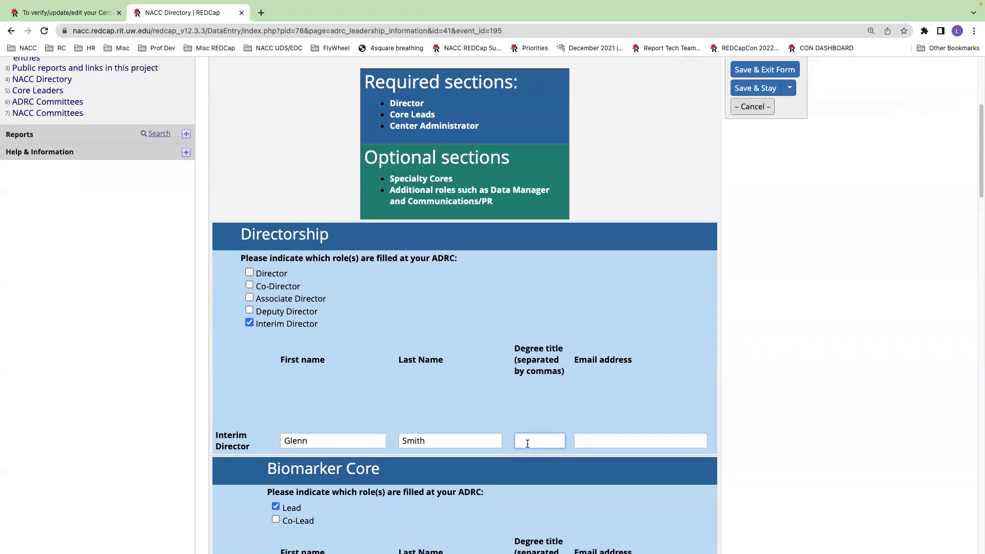
scroll(526, 444, down, 3)
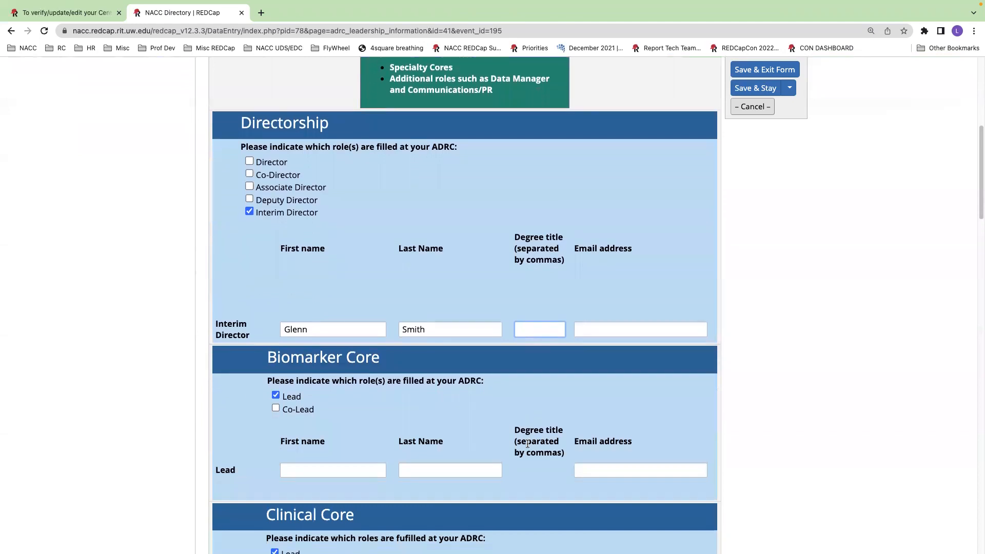
scroll(528, 444, down, 1)
click(338, 456)
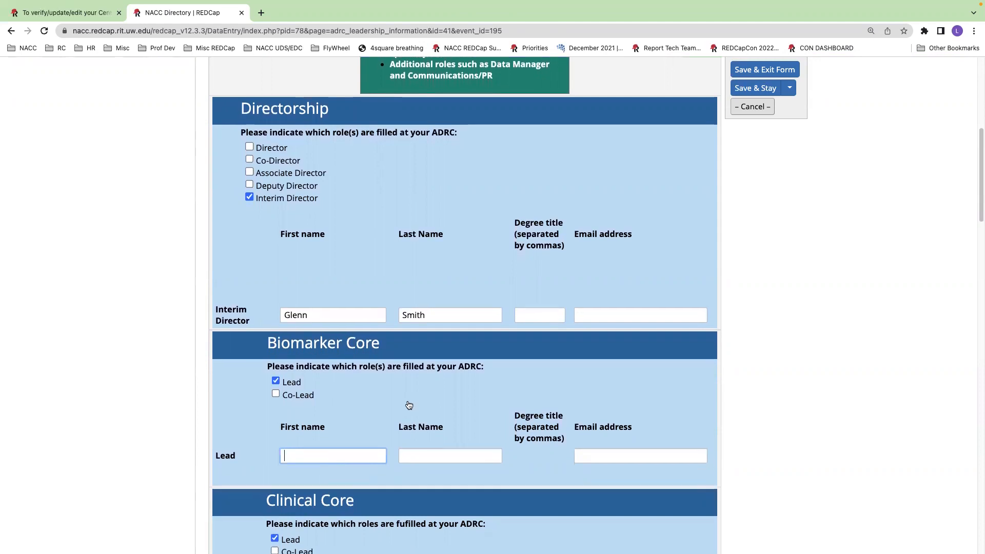
scroll(410, 406, down, 7)
scroll(414, 403, down, 15)
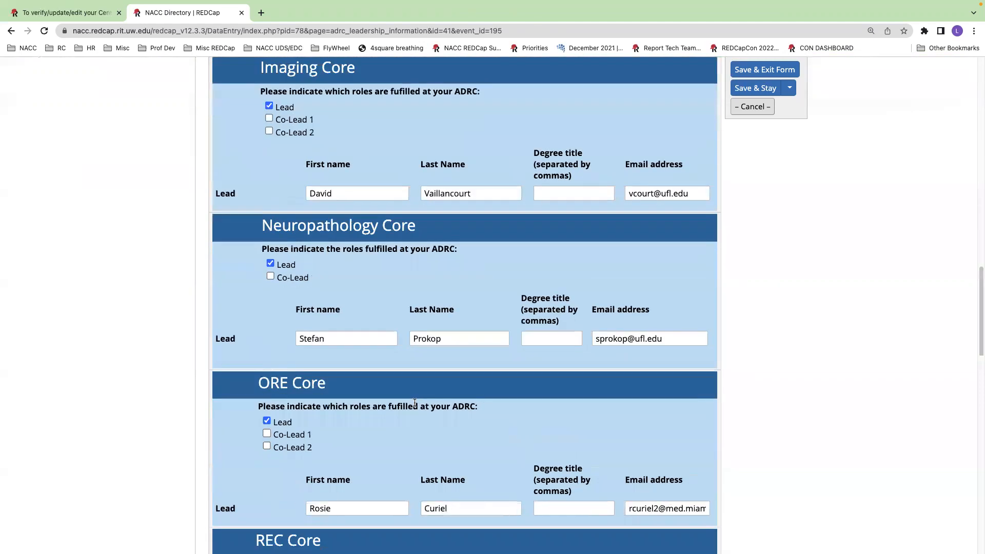
scroll(414, 402, down, 8)
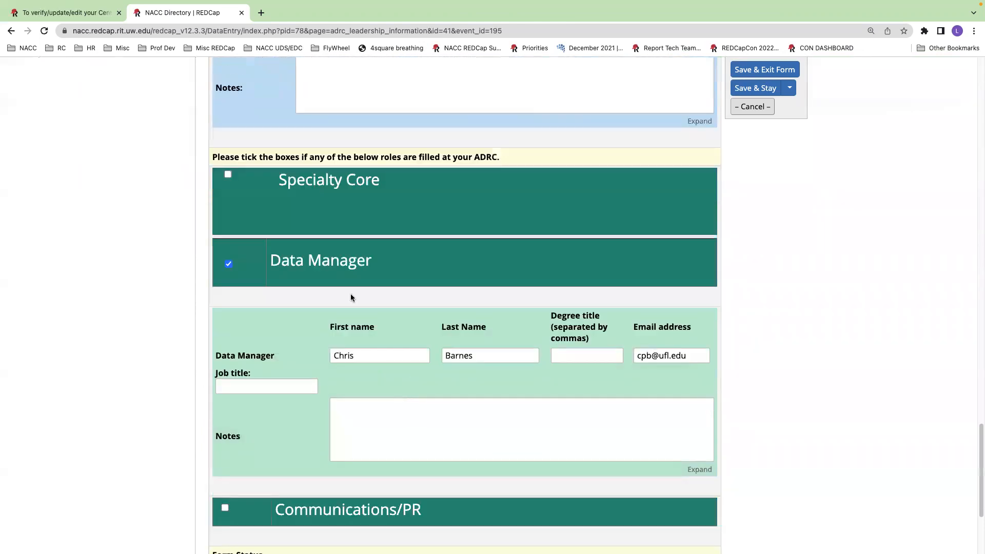
scroll(380, 233, down, 1)
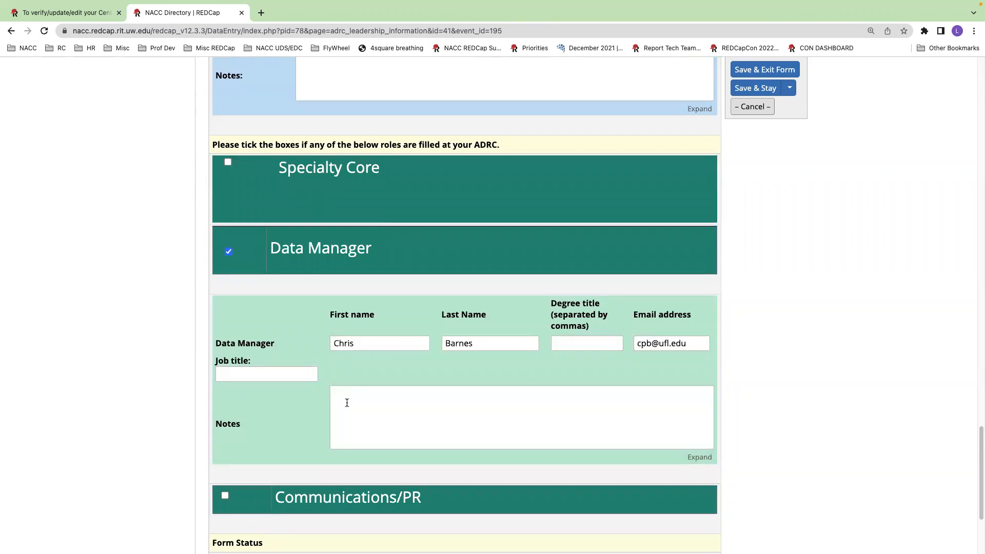
- Mark the Specialty Core as filled and select its Lead, Co-Lead 1 and Co-Lead 2 roles
click(228, 162)
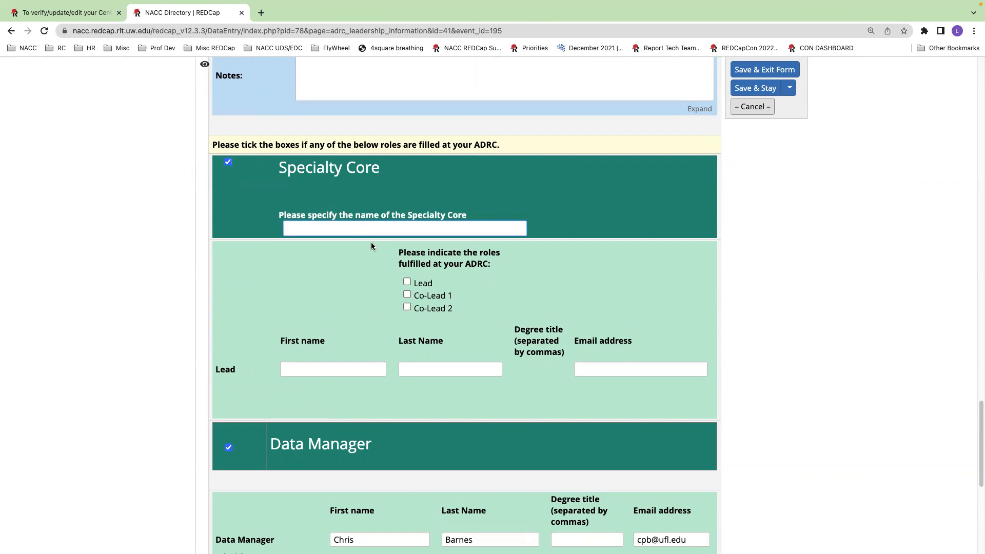
click(407, 282)
click(407, 295)
click(407, 307)
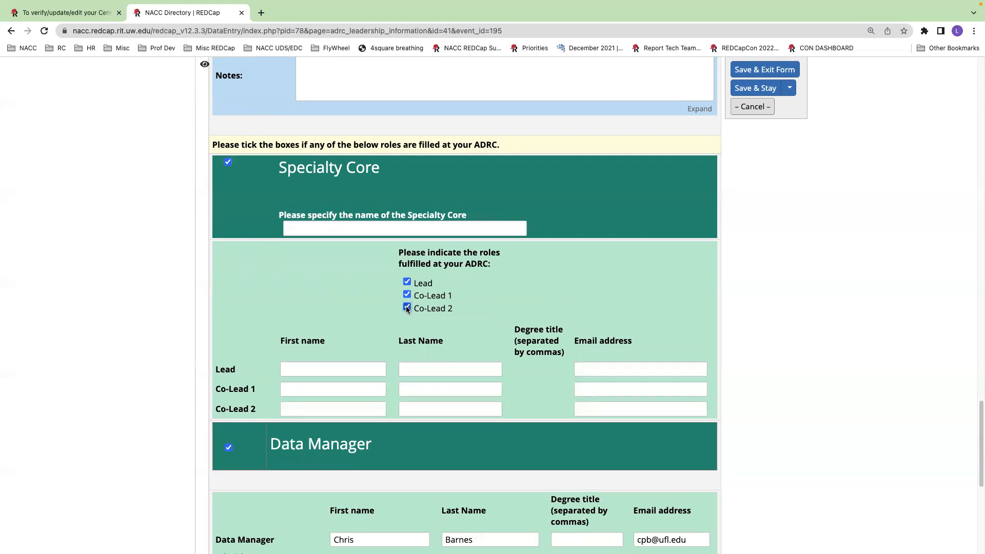
- Clear the Specialty Core's Co-Lead 2, Co-Lead 1 and Lead roles, and unmark the Specialty Core section
click(407, 308)
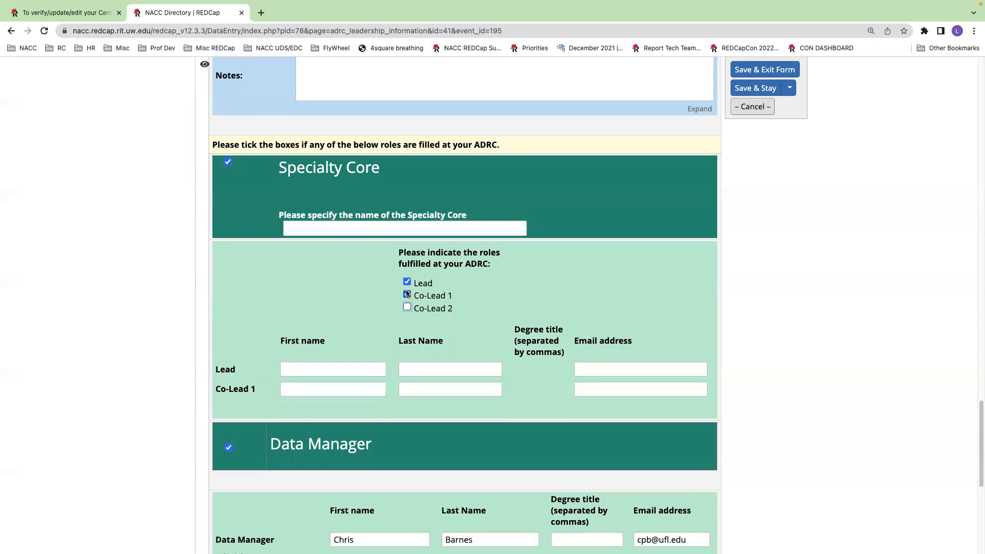
click(407, 295)
click(407, 282)
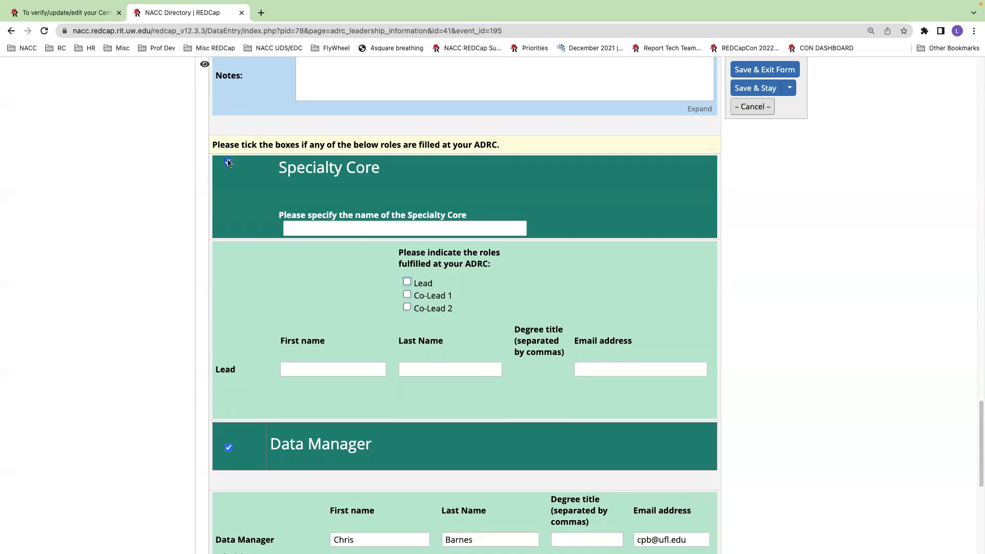
click(228, 162)
scroll(354, 308, down, 1)
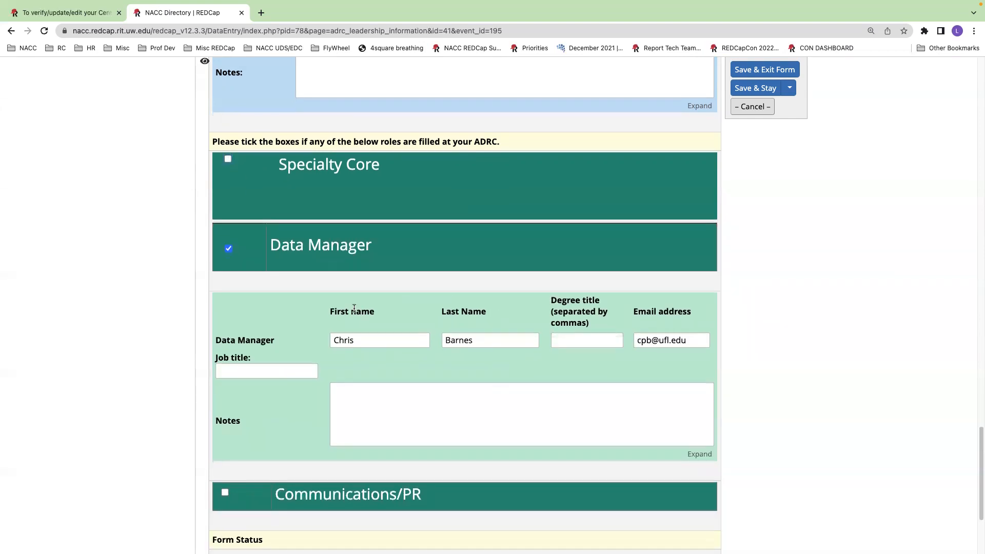
scroll(253, 346, down, 4)
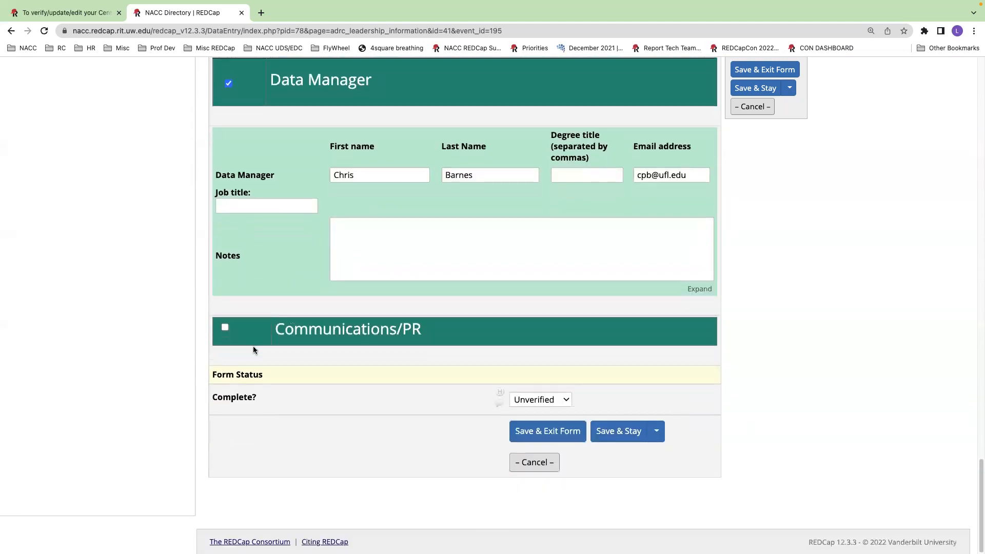
- Mark the optional Communications/PR section as filled to show its contact fields, and unmark it again
click(224, 329)
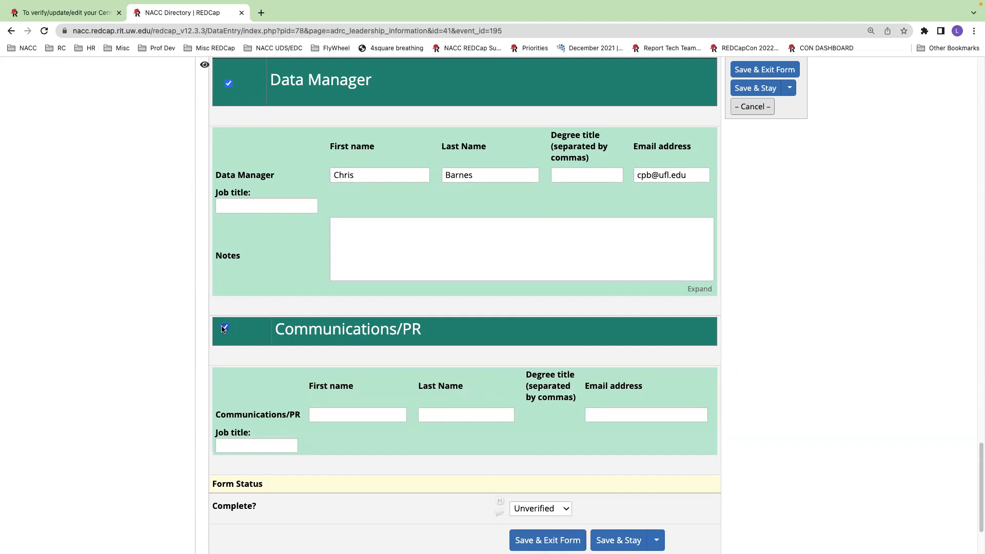
click(224, 328)
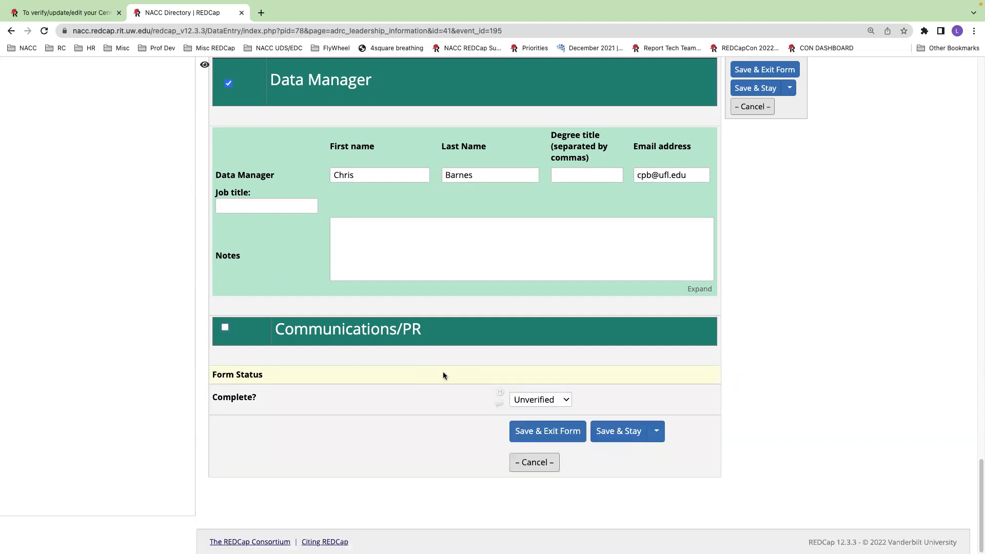
- Set the ADRC Leadership Information form's status to Complete and save it, staying on the record to review its required fields
click(541, 402)
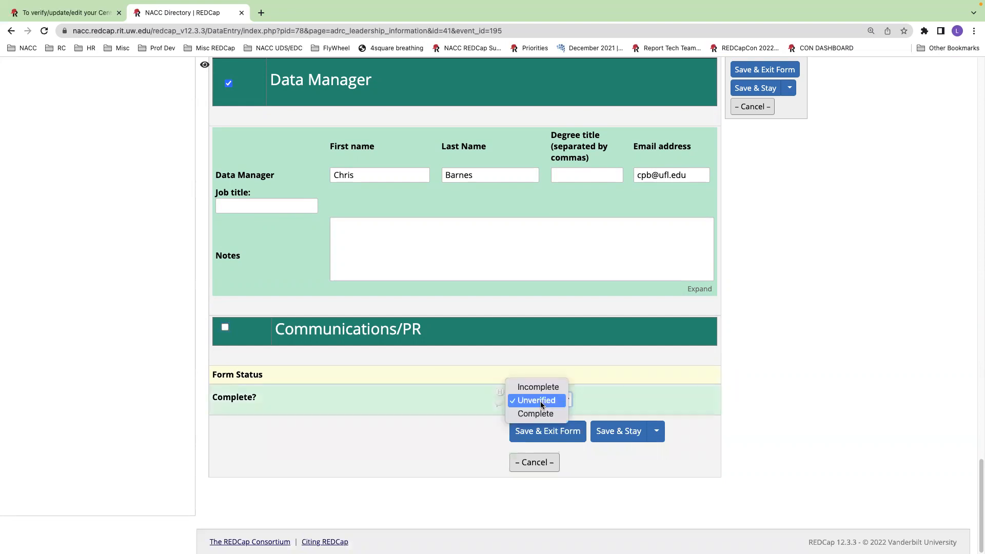
click(542, 414)
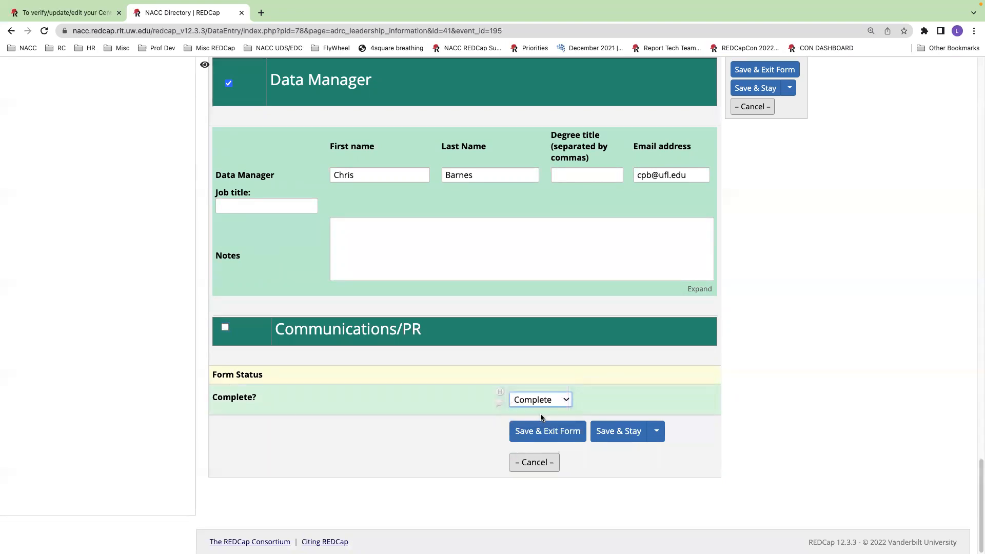
click(563, 432)
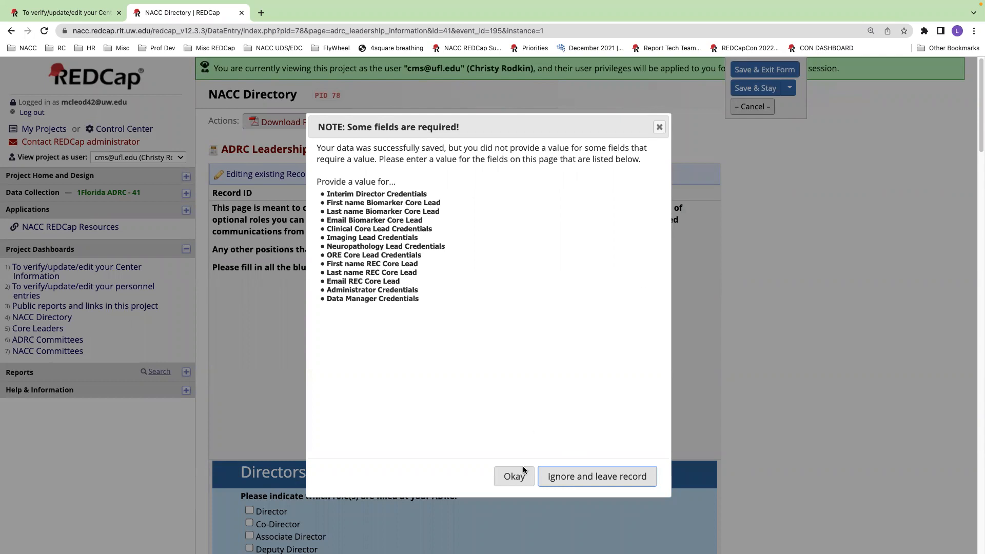
click(514, 477)
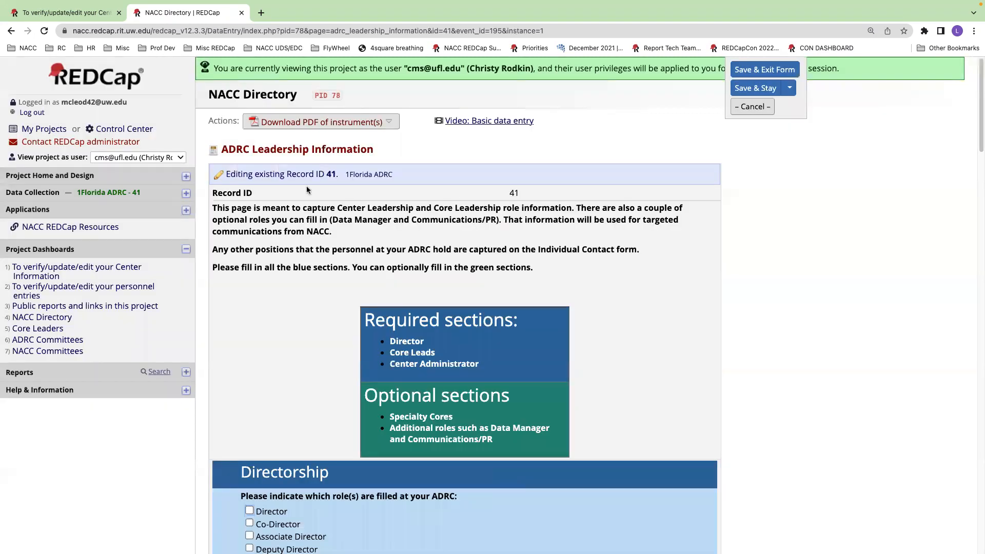
- Start an e-mail to the REDCap administrator about the NACC Directory project
click(119, 142)
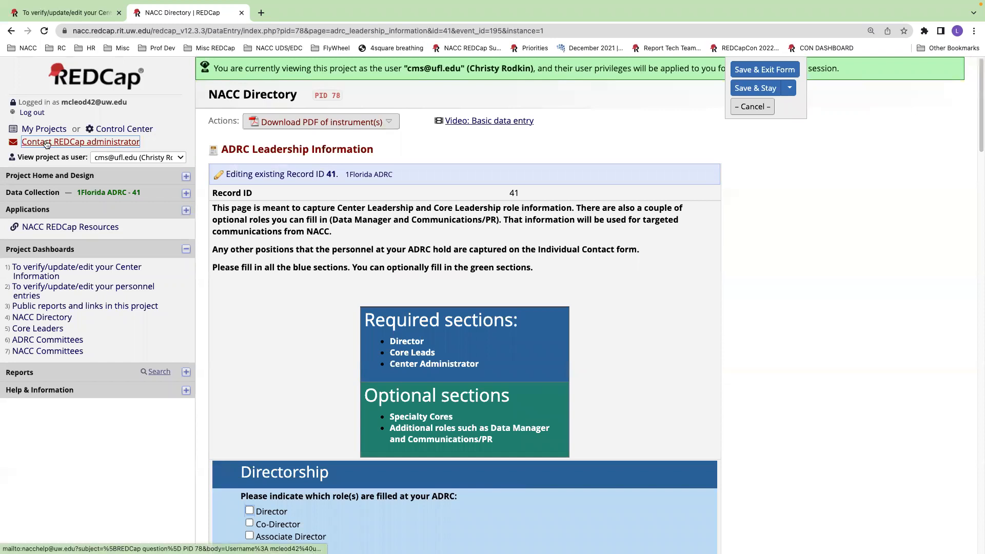